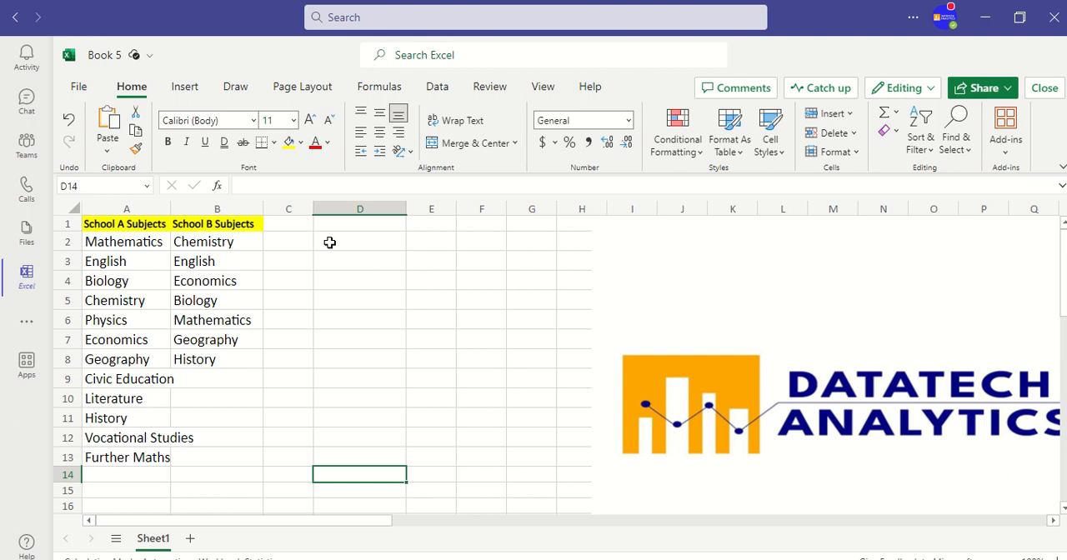
# Enter the formula =TOCOL(A2:B13,1) in cell D2 to stack both schools' subjects into one column, ignoring blanks.
pyautogui.click(329, 242)
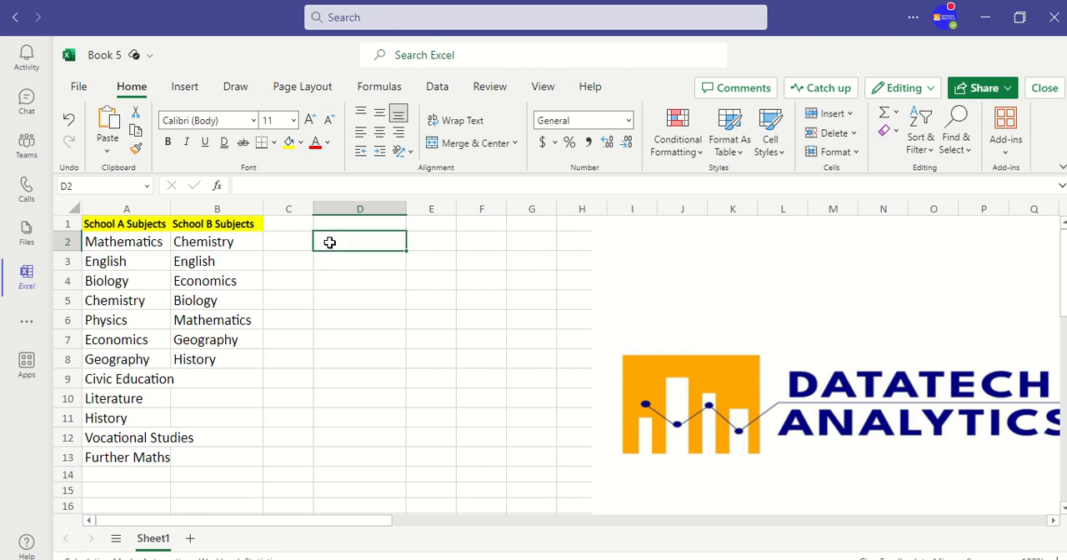
pyautogui.write('=')
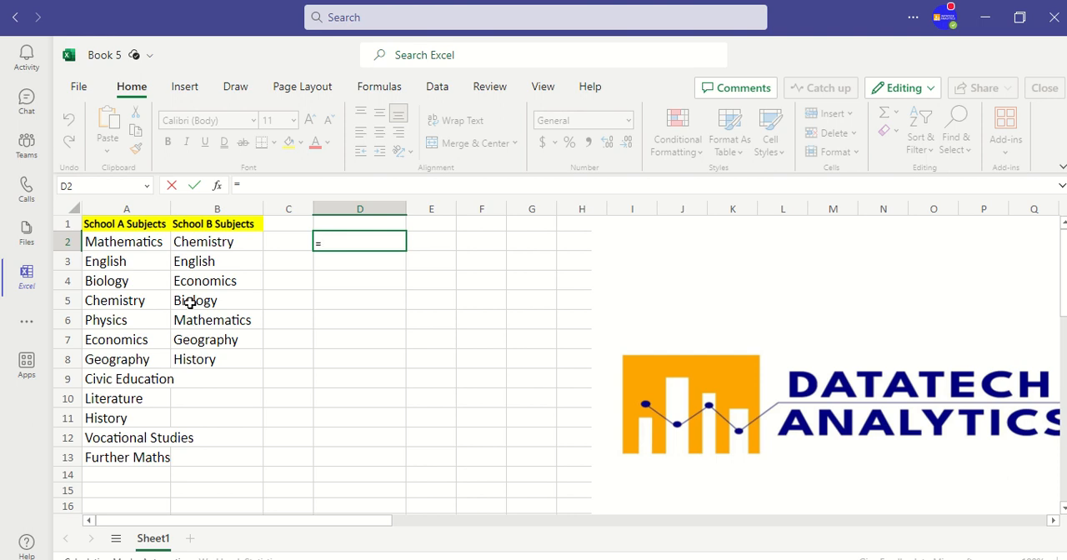
pyautogui.write('to')
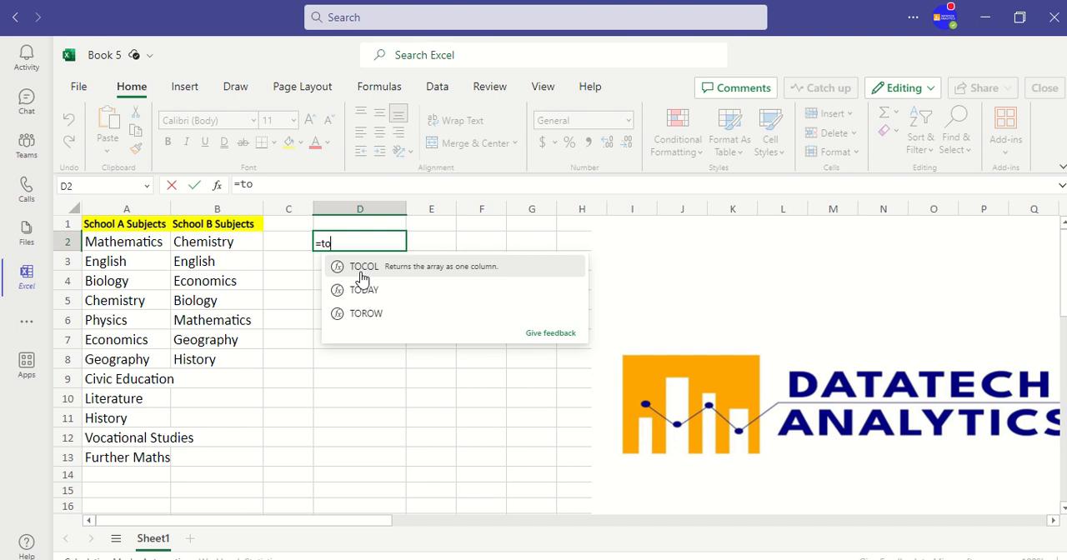
pyautogui.doubleClick(364, 268)
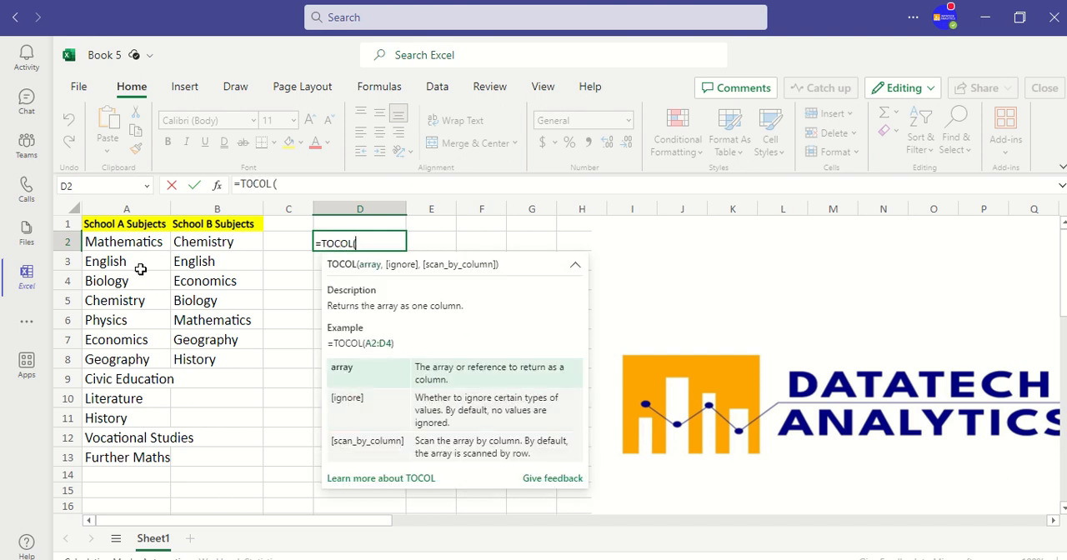
pyautogui.click(117, 243)
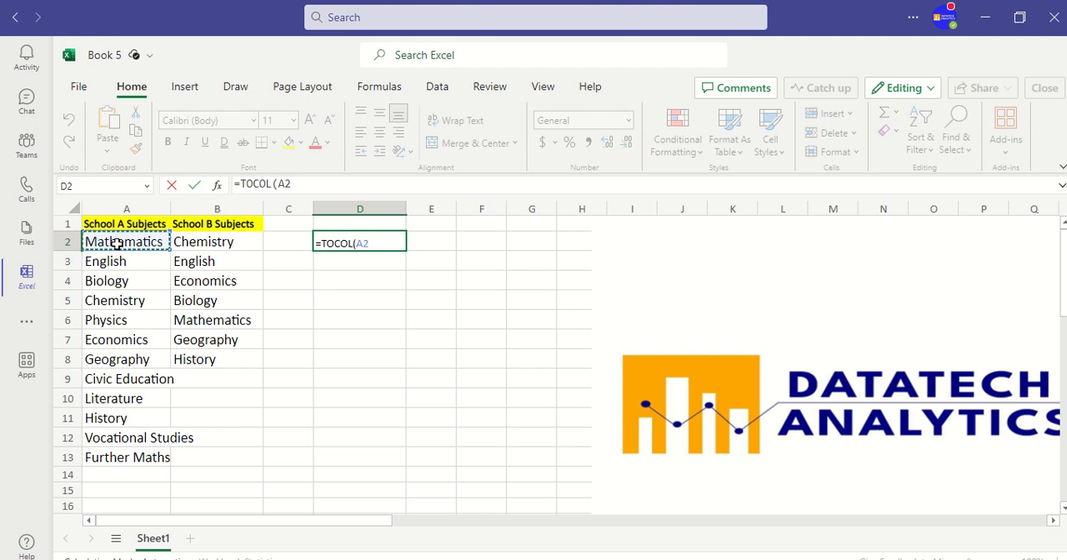
pyautogui.hotkey('shift', 'Right')
pyautogui.hotkey('ctrl', 'shift', 'Down')
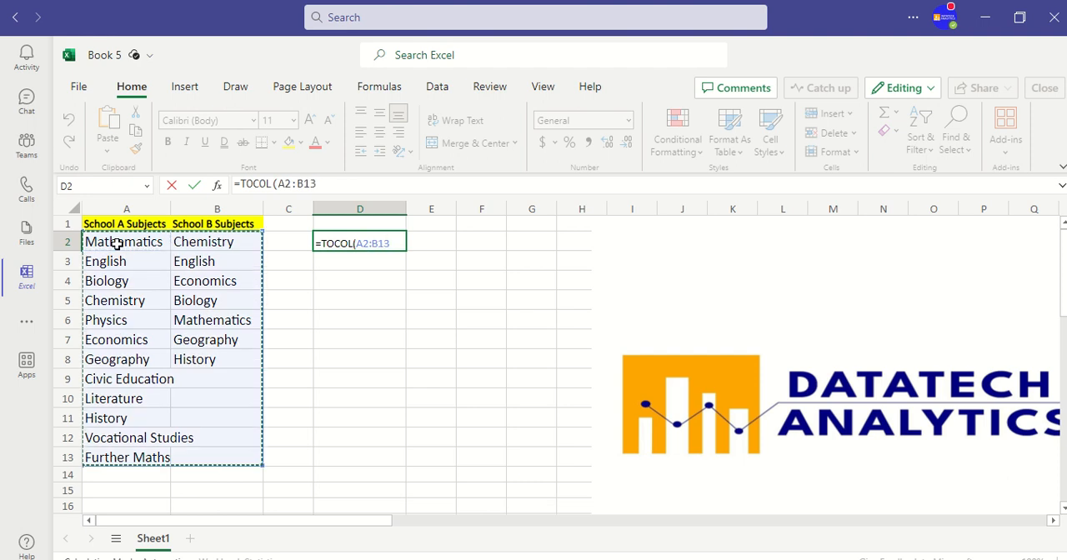
pyautogui.write(',')
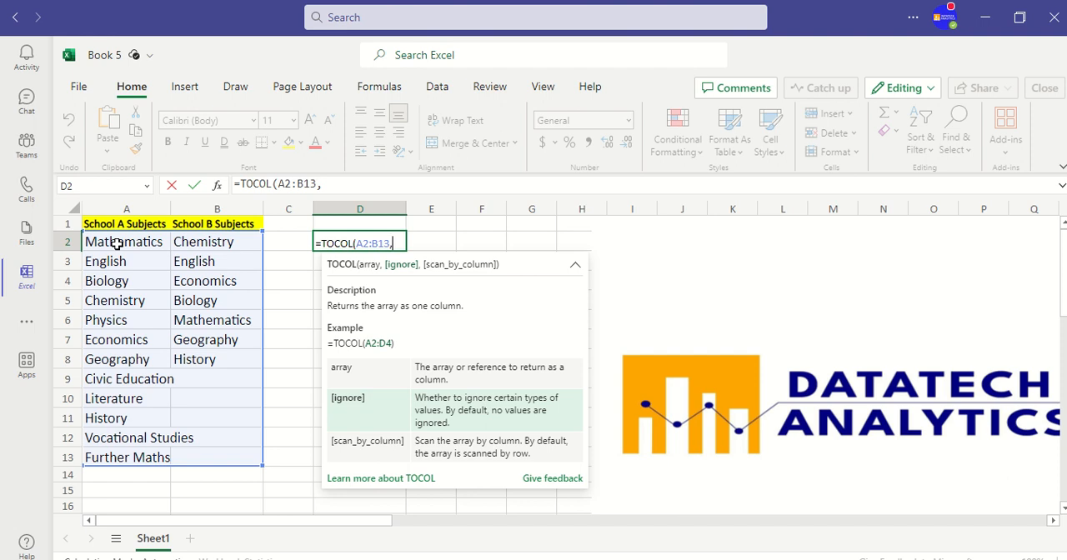
pyautogui.write('1)')
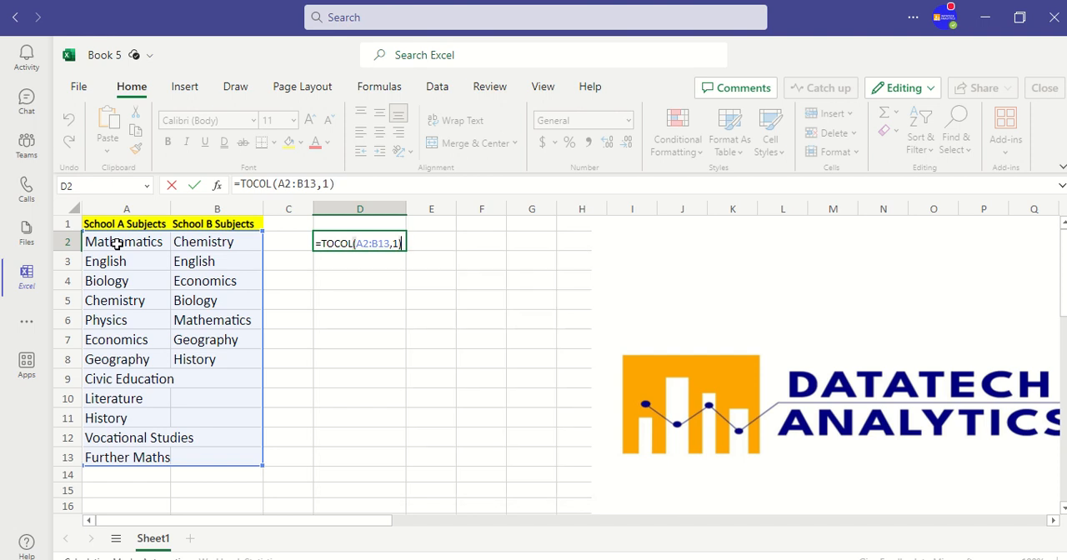
pyautogui.press('Return')
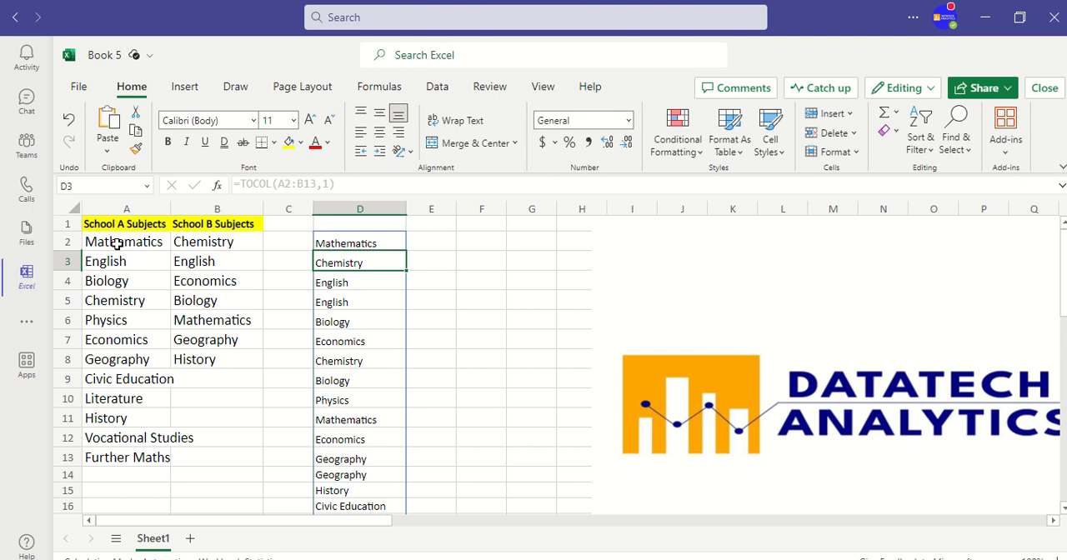
# Compare the source subjects in A2:B13 with the combined list spilled down from D2.
pyautogui.click(108, 241)
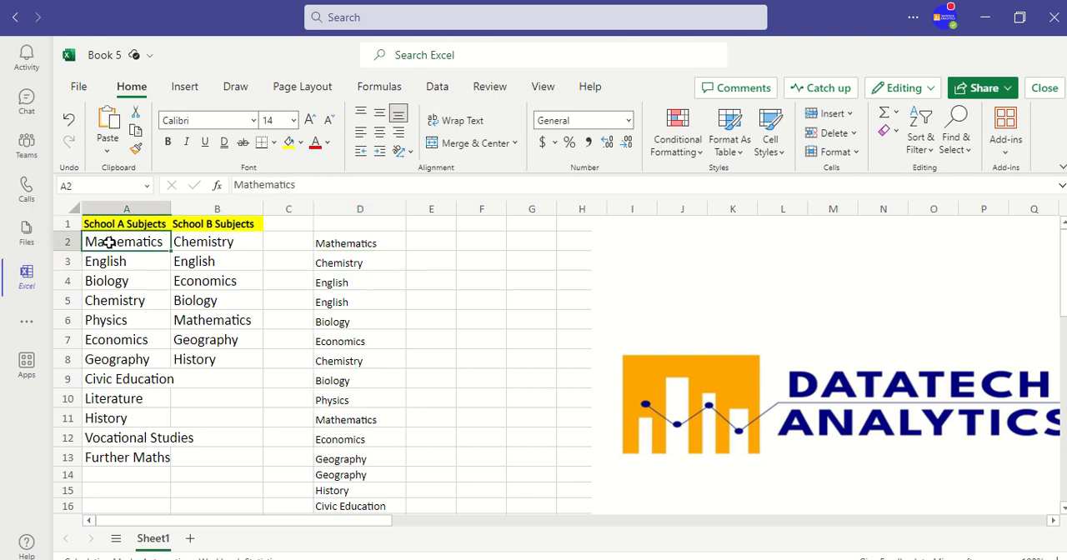
pyautogui.hotkey('shift', 'Right')
pyautogui.hotkey('ctrl', 'shift', 'Down')
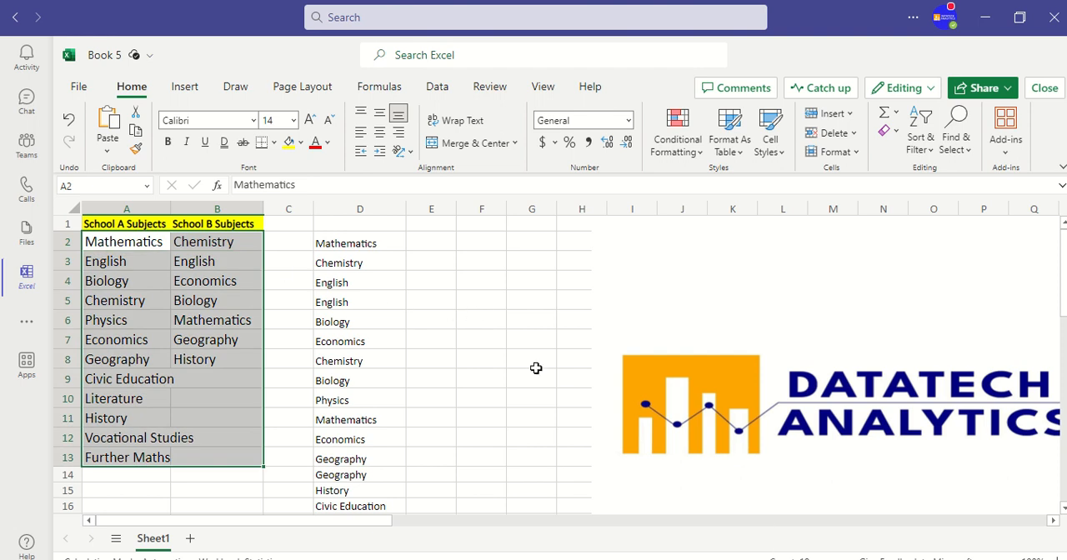
pyautogui.click(351, 245)
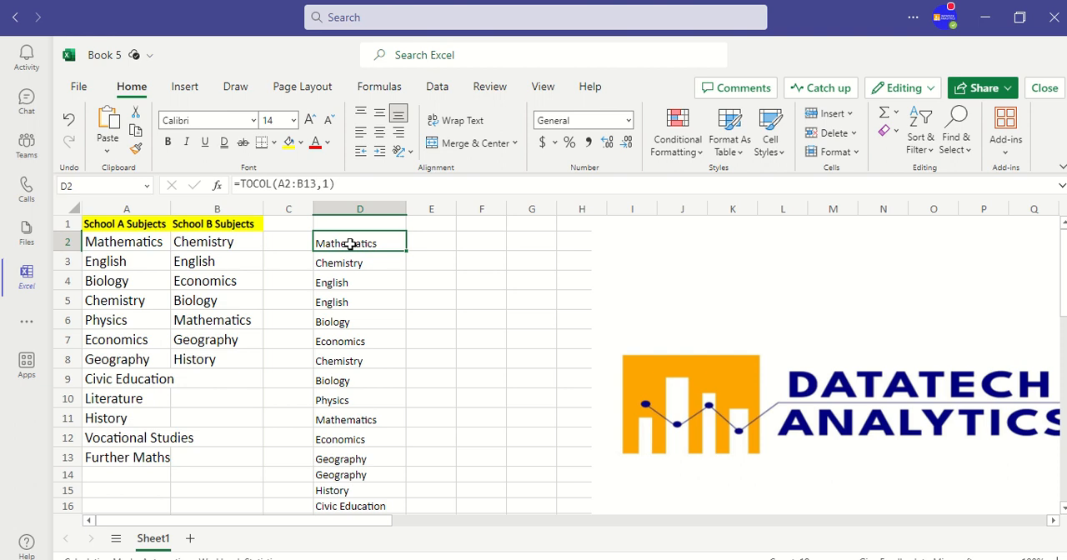
pyautogui.hotkey('ctrl', 'shift', 'Down')
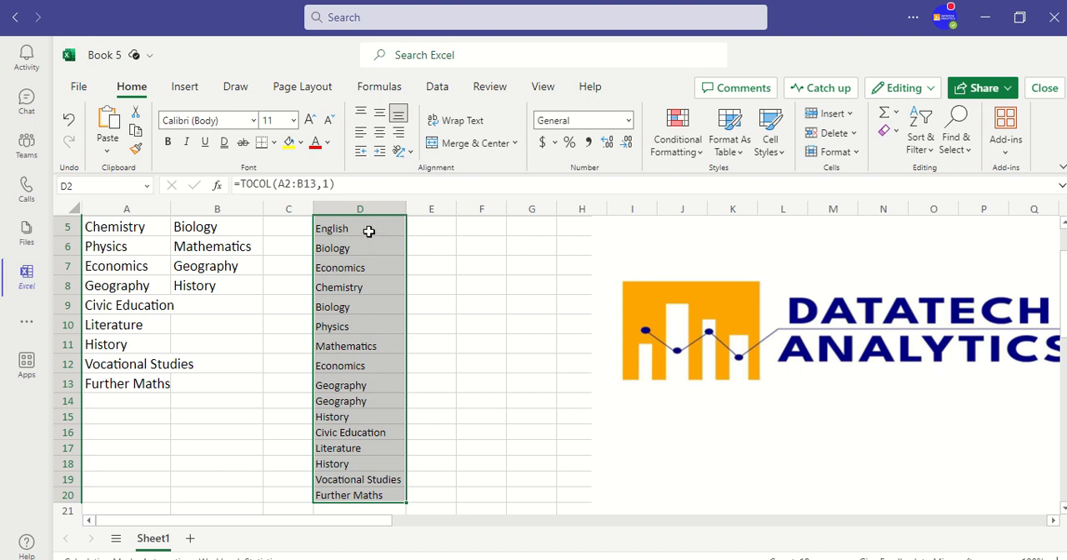
pyautogui.click(368, 231)
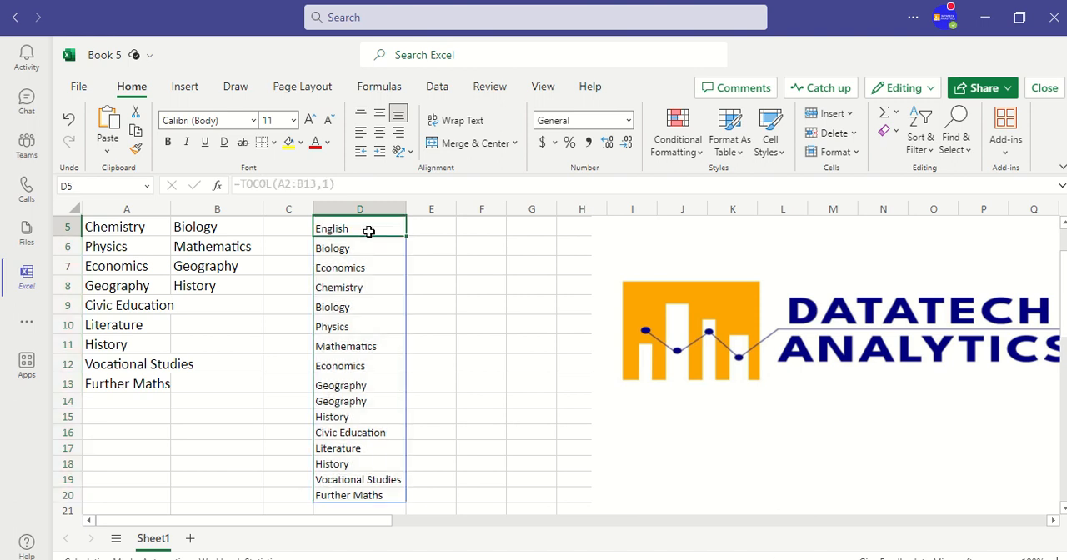
pyautogui.press('Up')
pyautogui.press('Up')
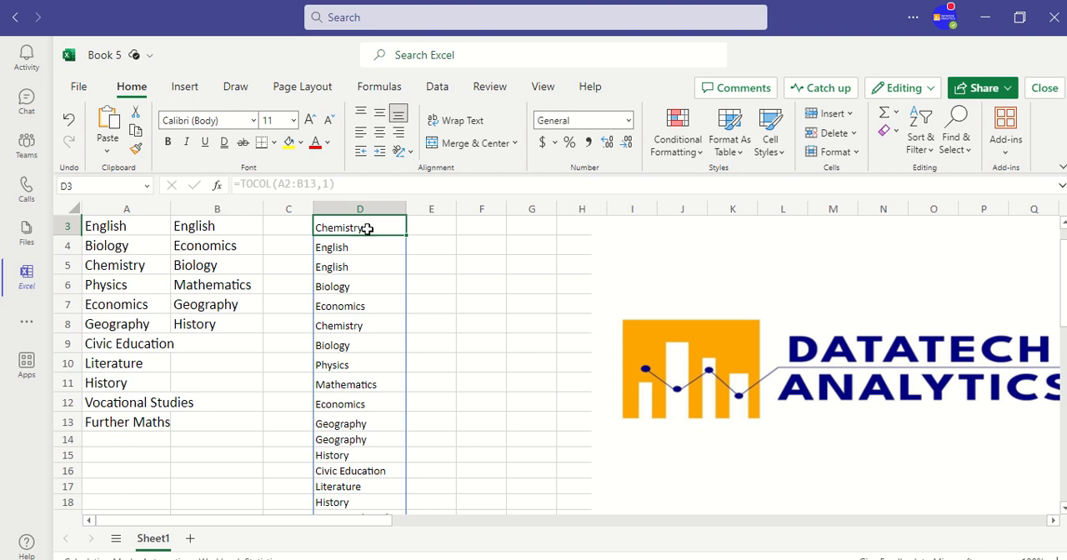
pyautogui.scroll(2, 367, 226)
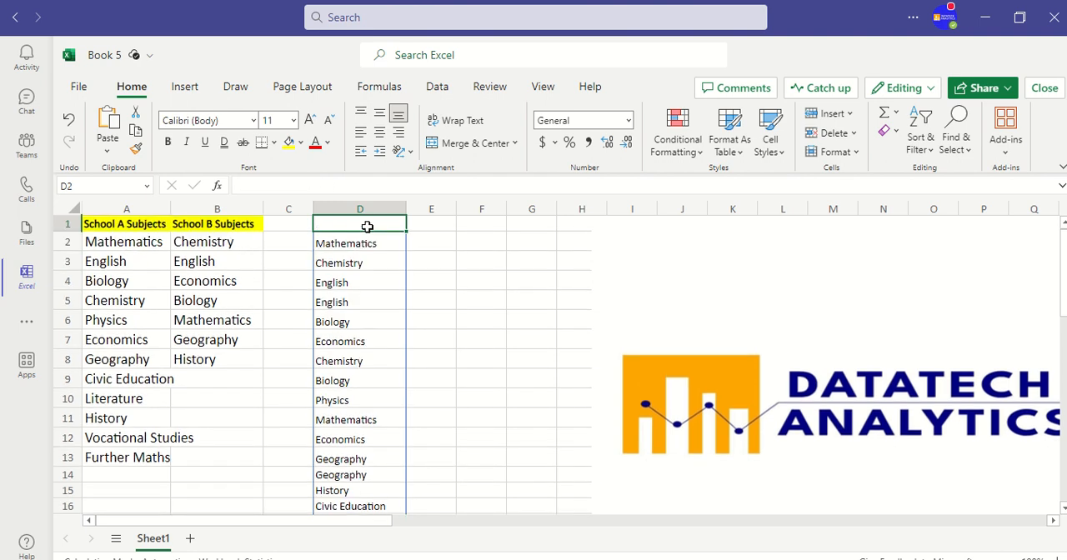
pyautogui.click(366, 227)
# Wrap the D2 formula in UNIQUE with exactly_once set to 1, giving =UNIQUE(TOCOL(A2:B13,1),,1).
pyautogui.click(348, 243)
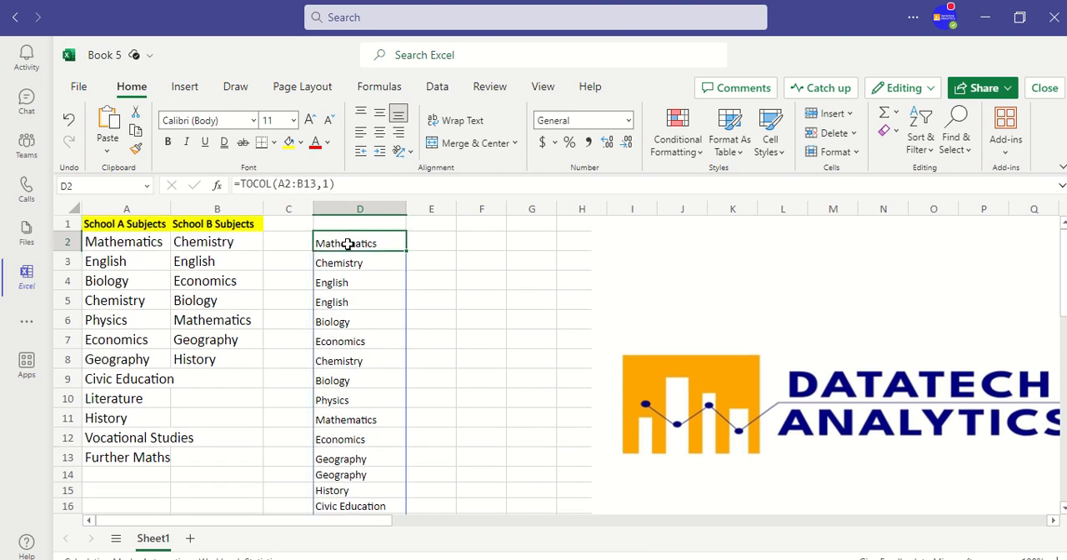
pyautogui.click(241, 183)
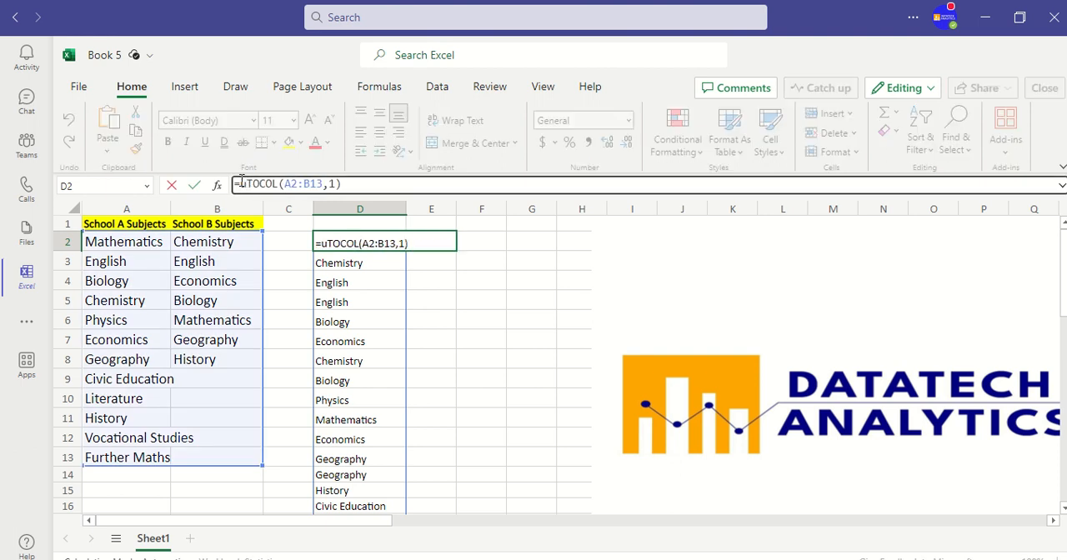
pyautogui.write('unique')
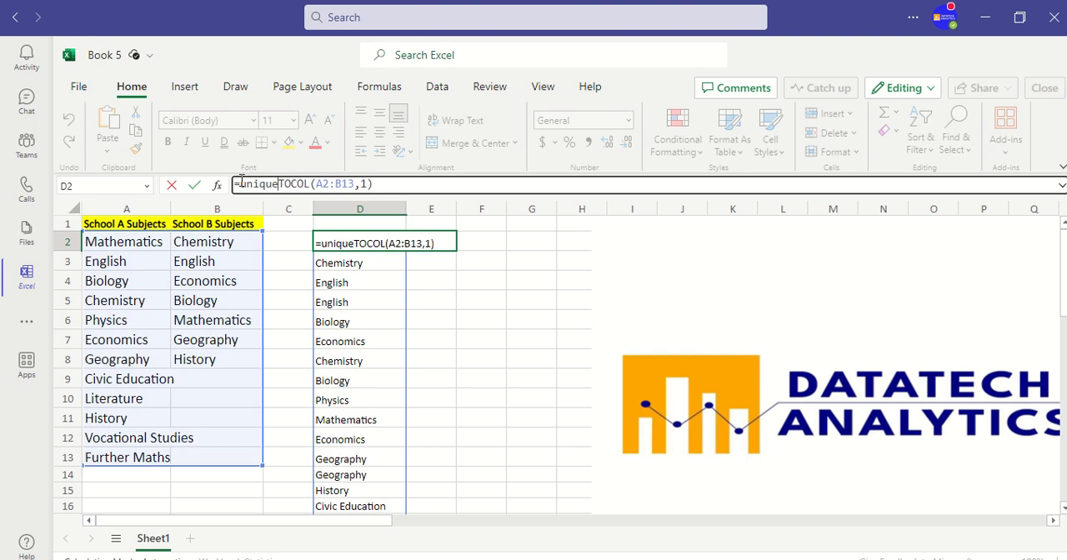
pyautogui.write('(')
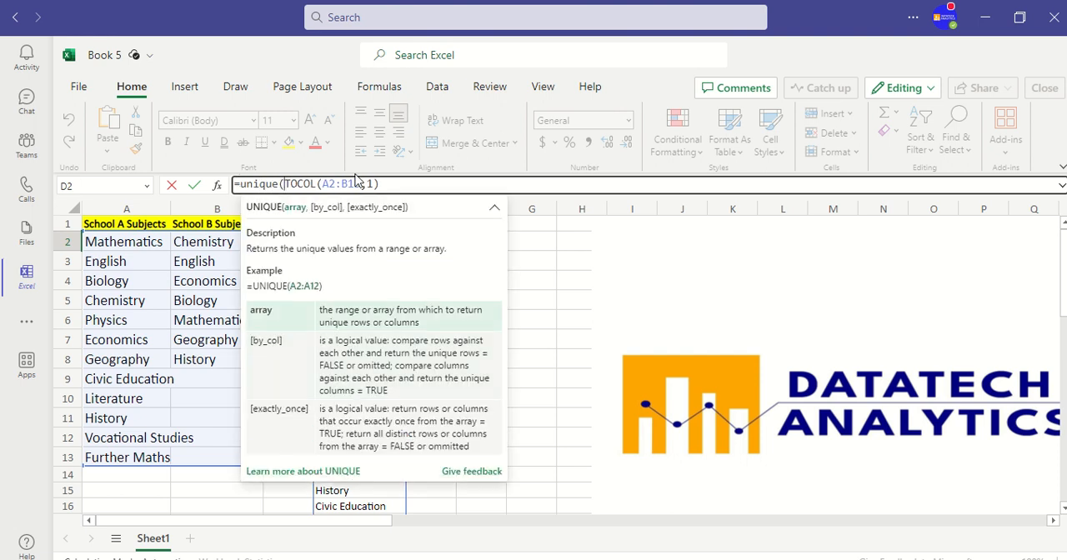
pyautogui.click(380, 183)
pyautogui.write('),')
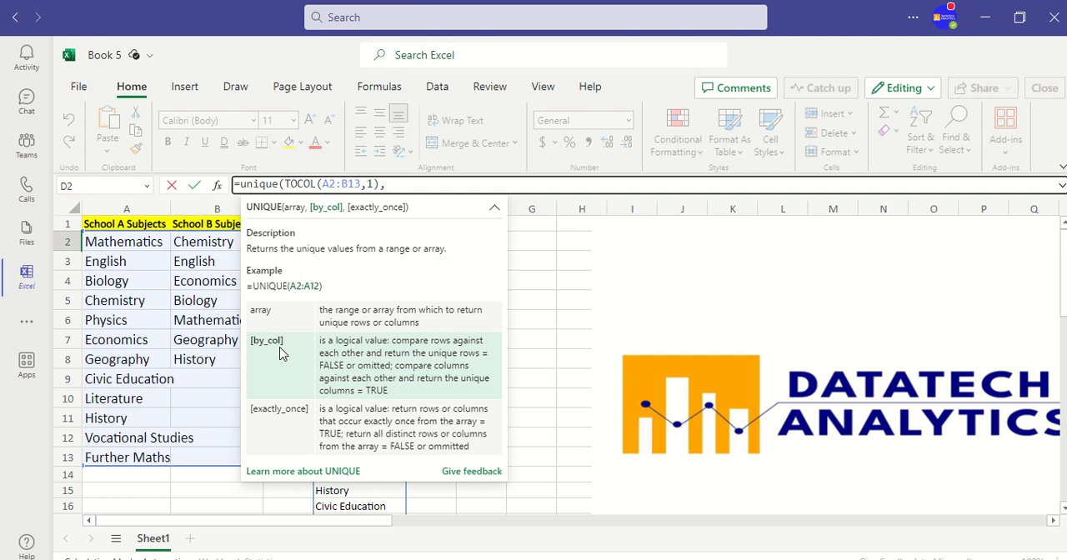
pyautogui.write(',')
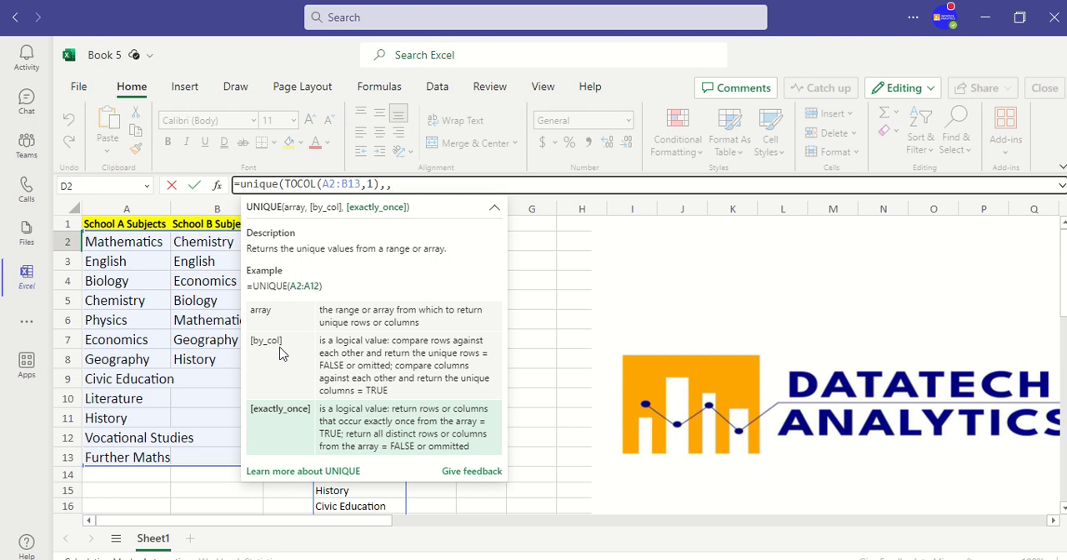
pyautogui.write('1)')
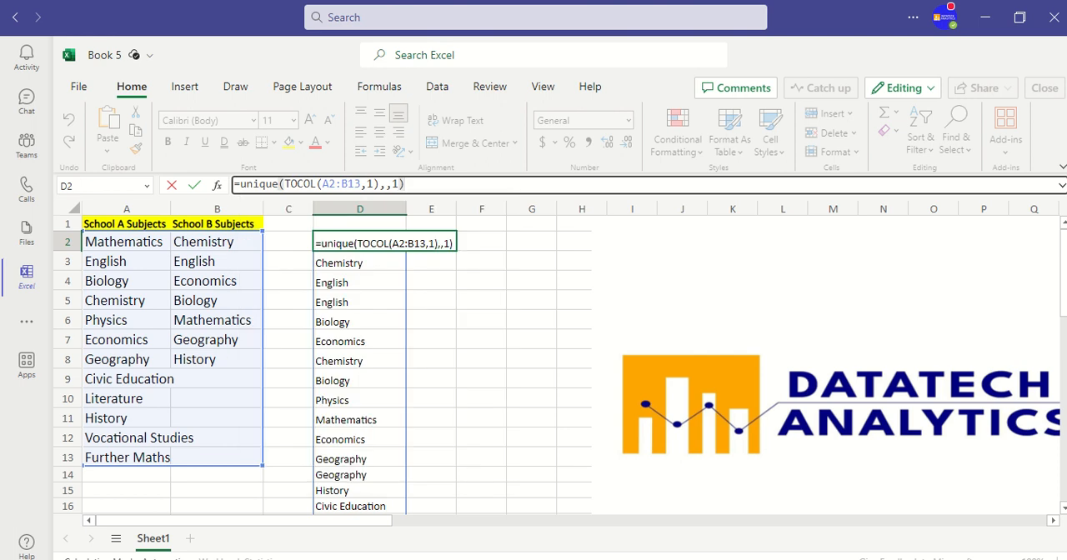
pyautogui.press('Return')
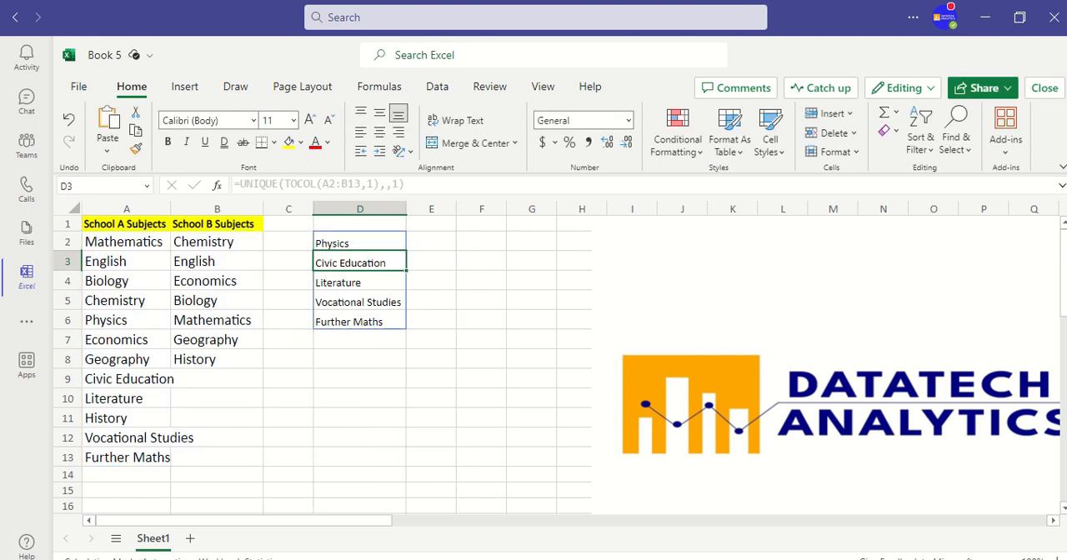
# Add Further Maths to the School B subjects in cell B9.
pyautogui.click(351, 373)
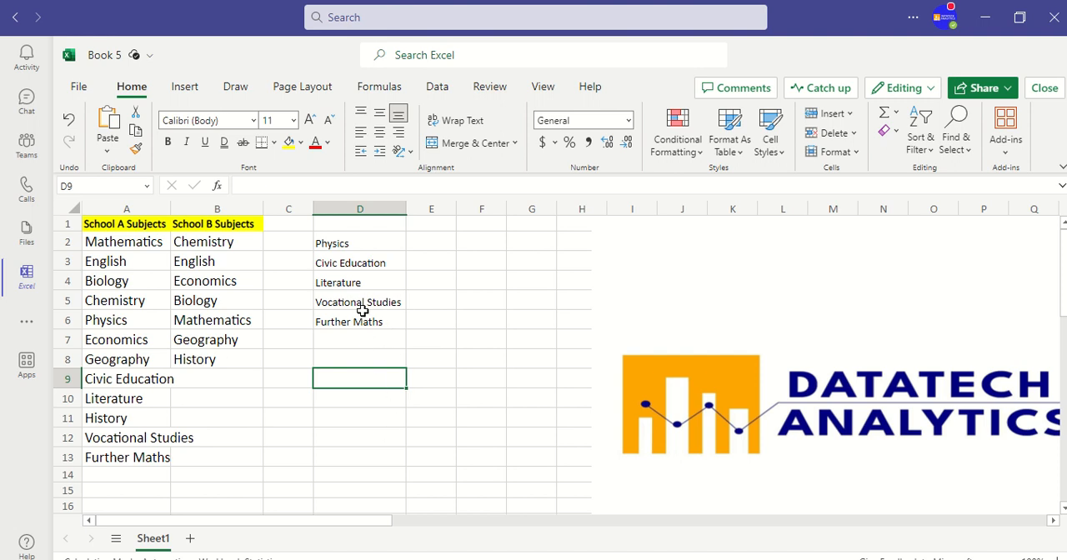
pyautogui.click(205, 377)
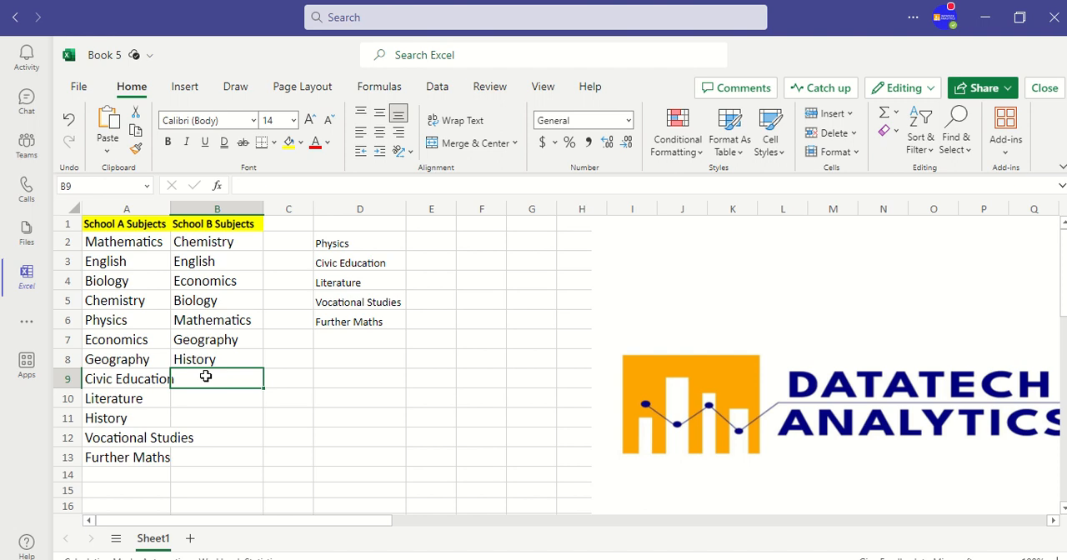
pyautogui.write('Fur')
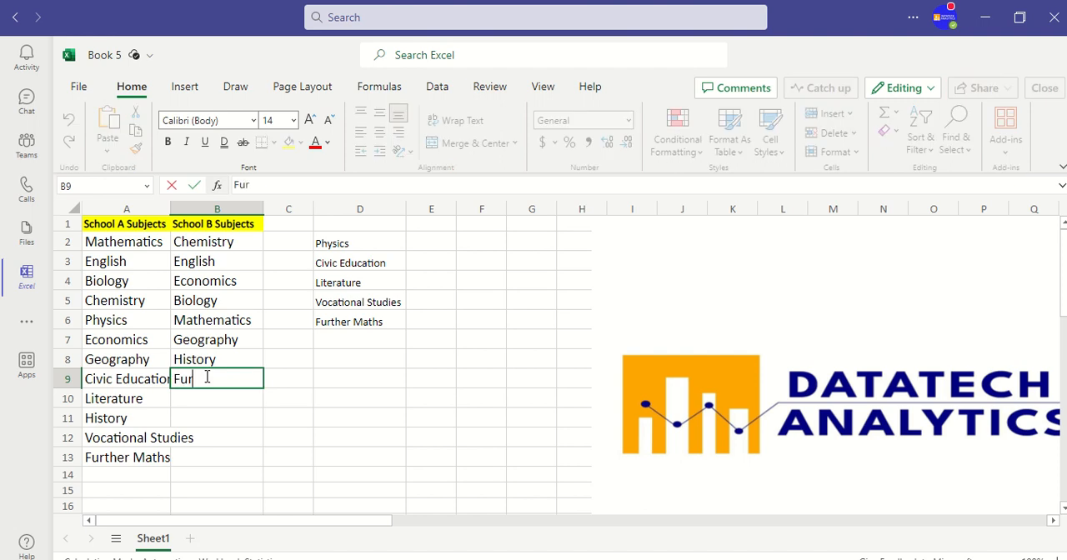
pyautogui.write('ther Maths')
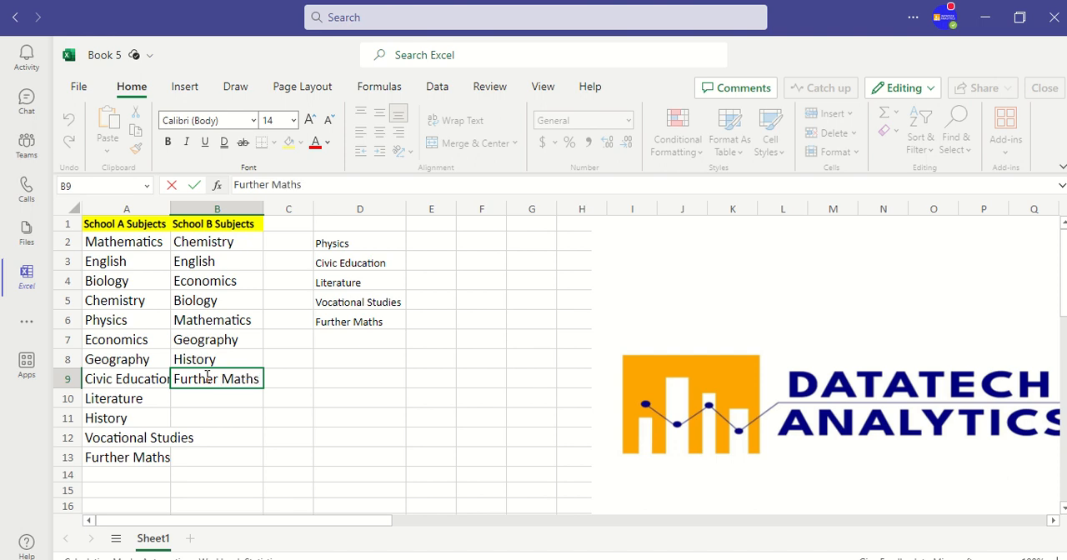
pyautogui.press('Return')
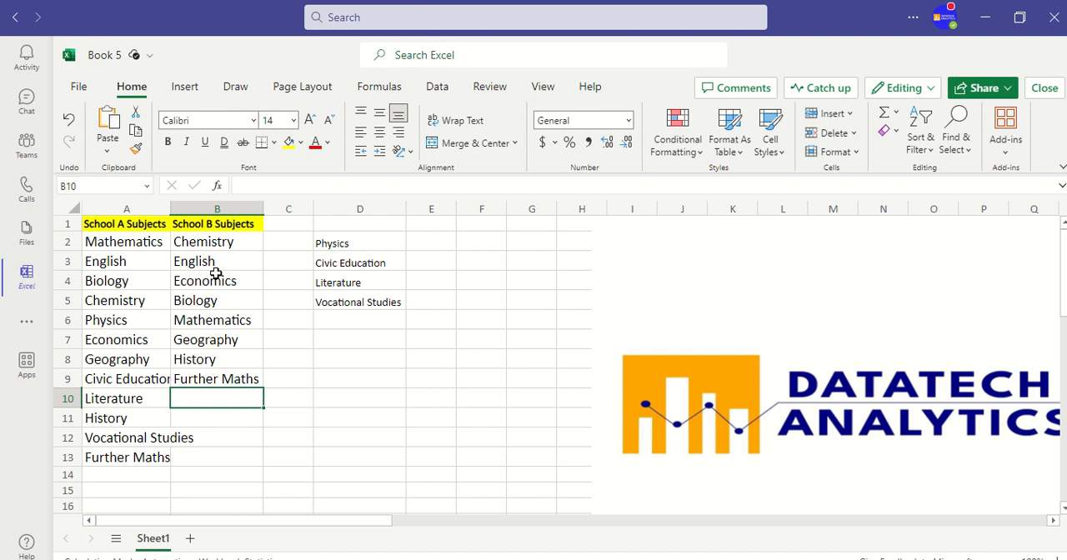
pyautogui.click(334, 399)
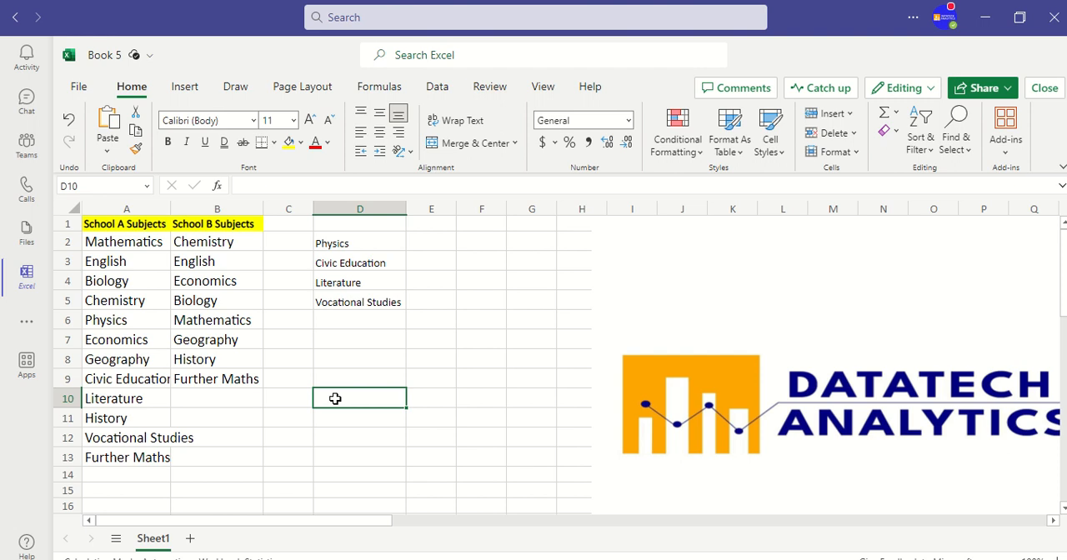
pyautogui.click(341, 246)
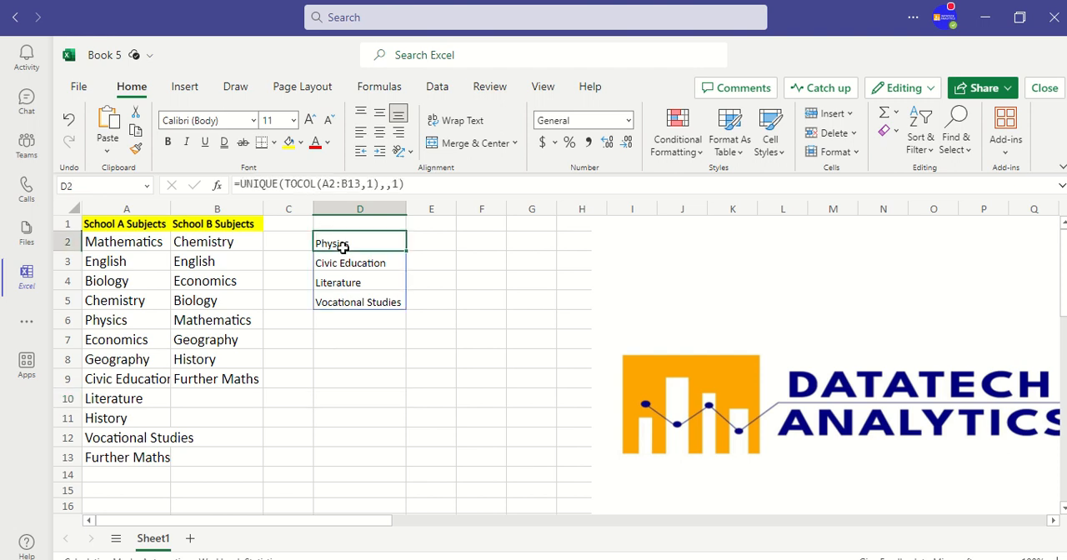
pyautogui.click(337, 378)
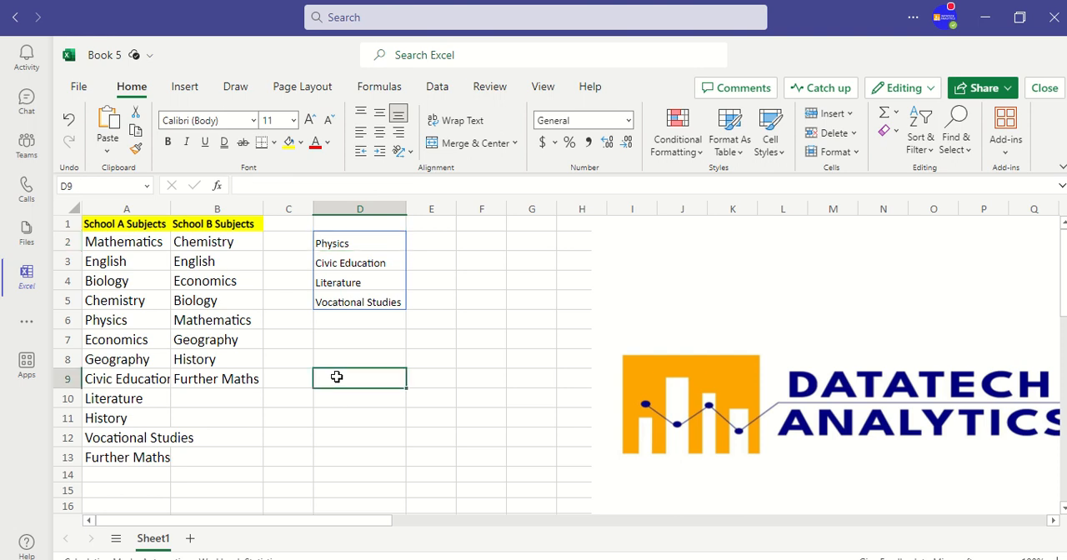
# Start a FILTER formula in cell D7 with the School A subjects A2:A13 as the array.
pyautogui.click(335, 342)
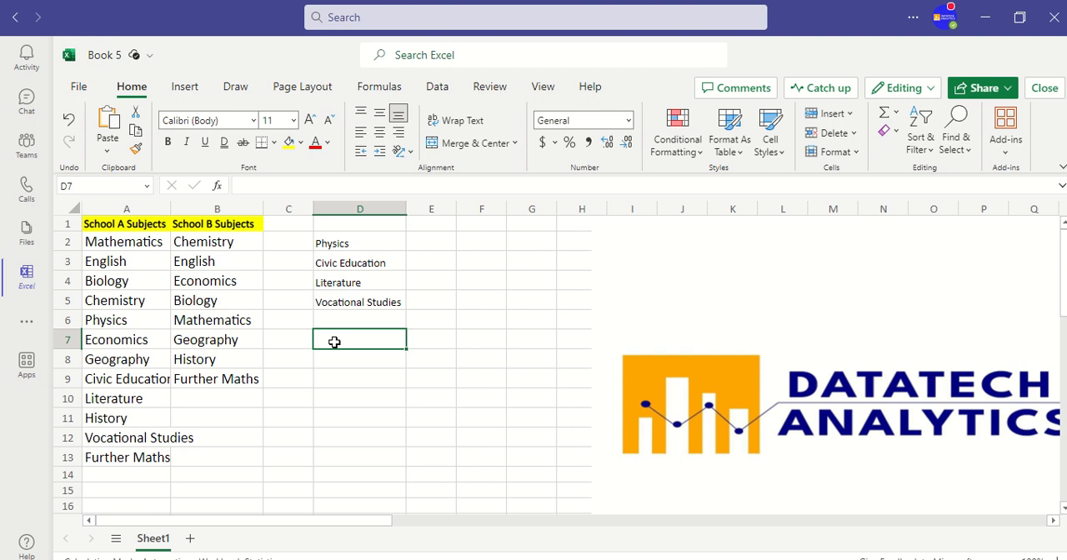
pyautogui.write('=')
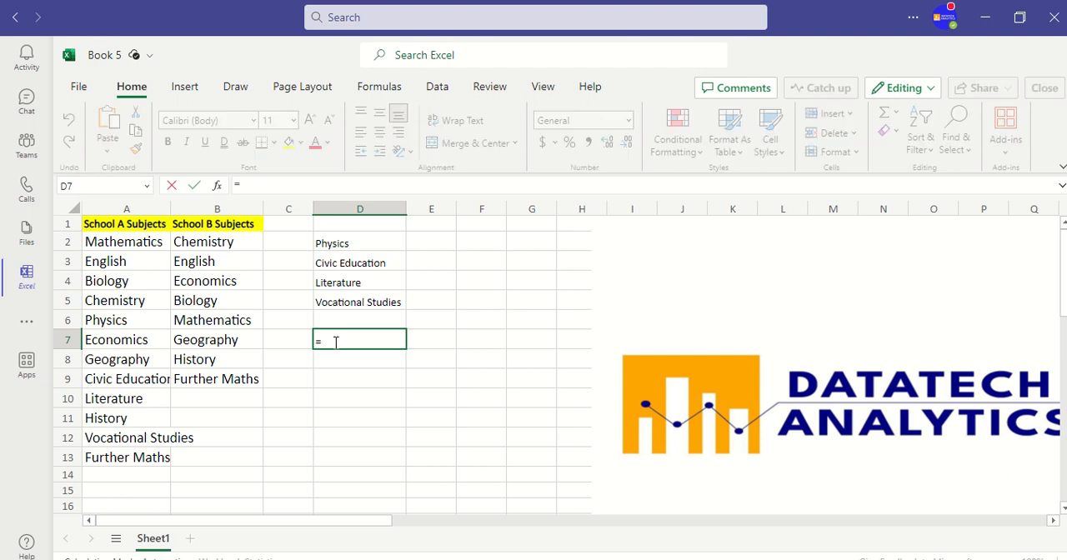
pyautogui.write('fil')
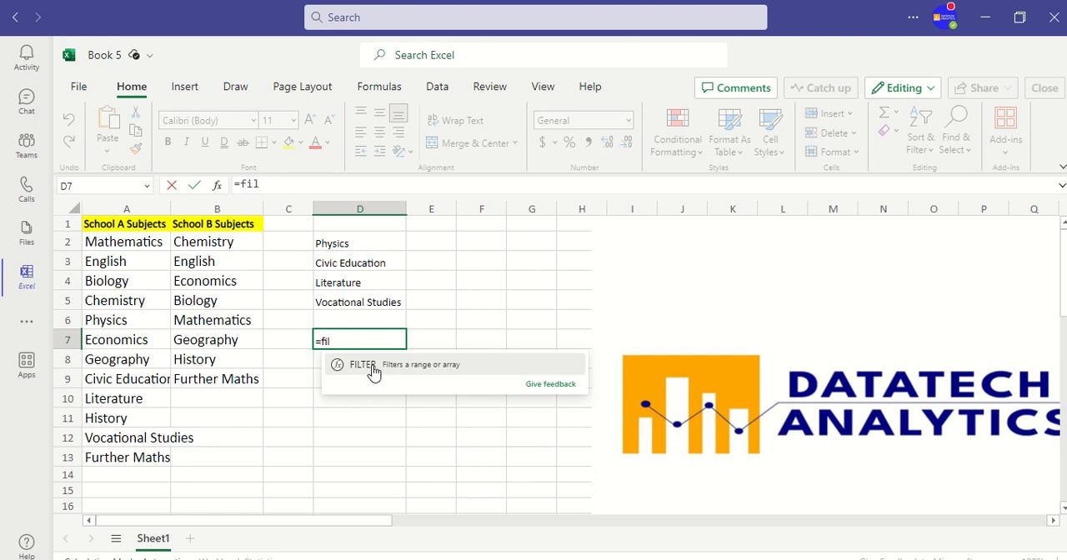
pyautogui.click(373, 372)
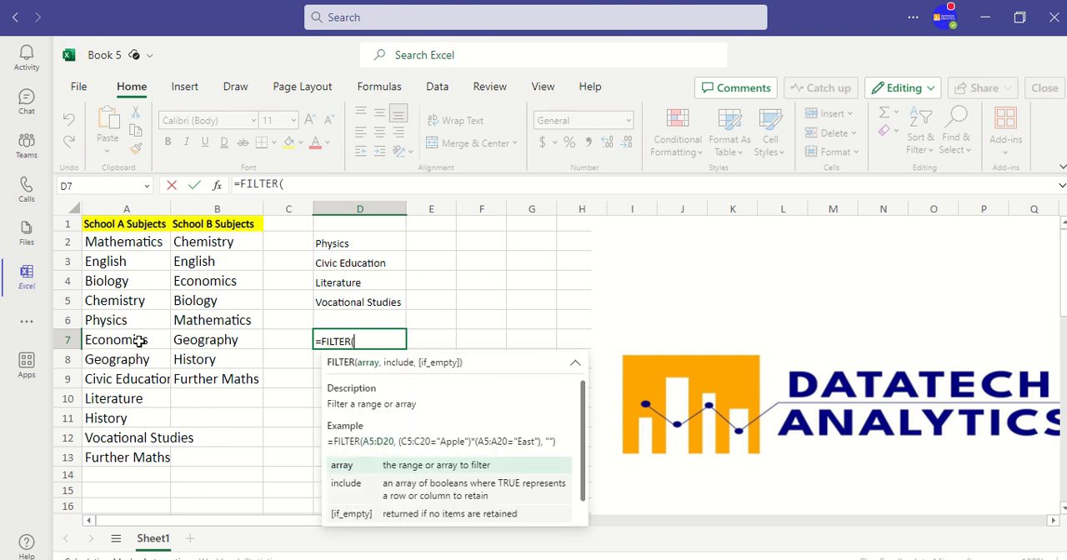
pyautogui.click(115, 243)
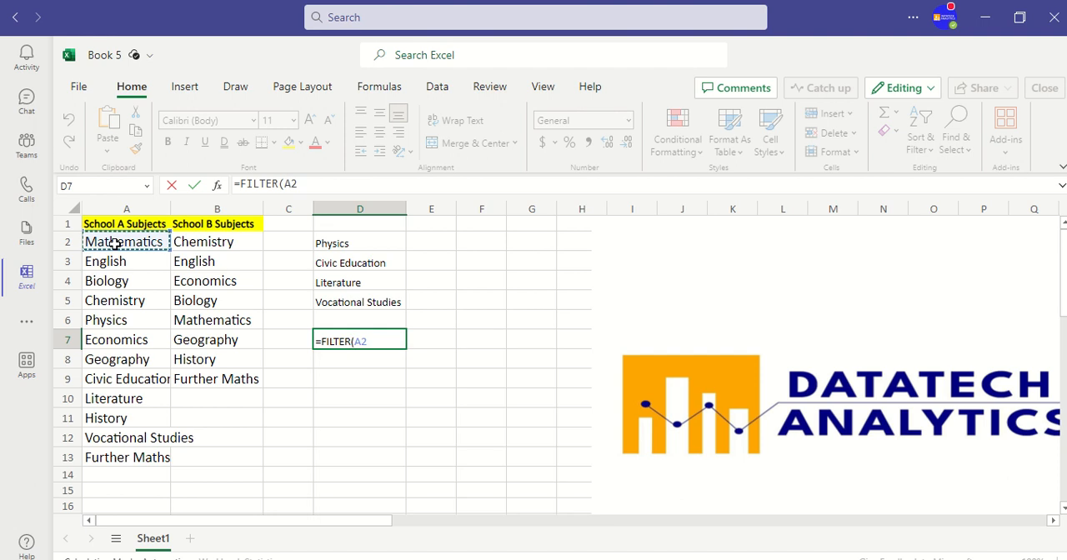
pyautogui.hotkey('ctrl', 'shift', 'Down')
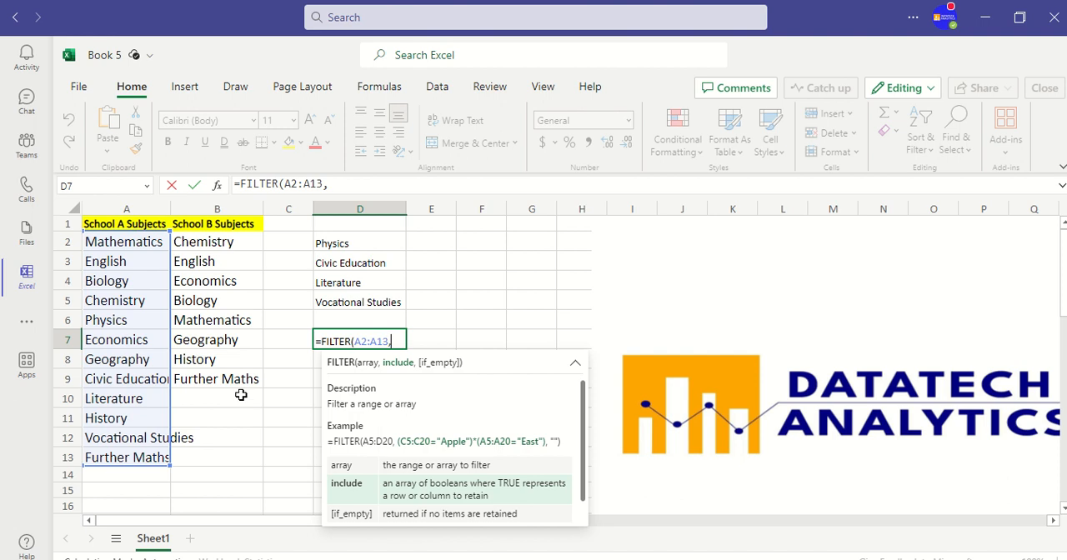
# Complete the D7 formula with the include condition COUNTIF(B2:B9,A2:A13)=0 to return School A subjects missing from School B.
pyautogui.write('coun')
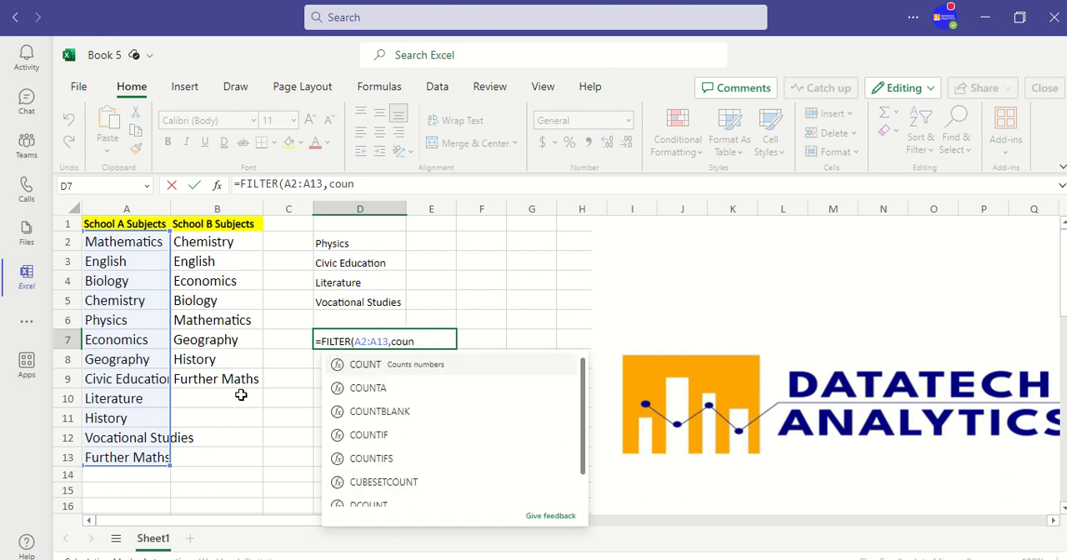
pyautogui.click(362, 440)
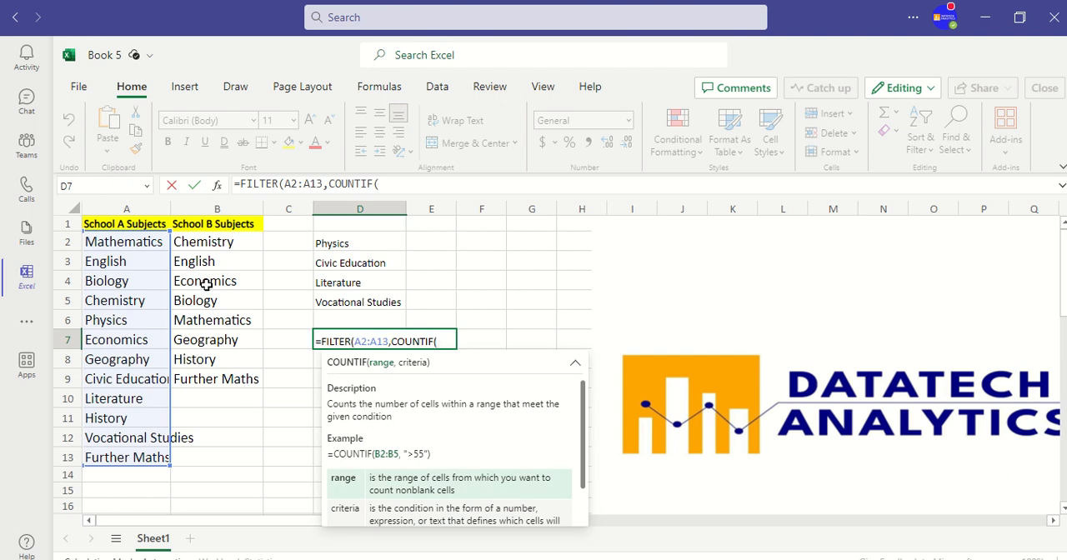
pyautogui.click(201, 246)
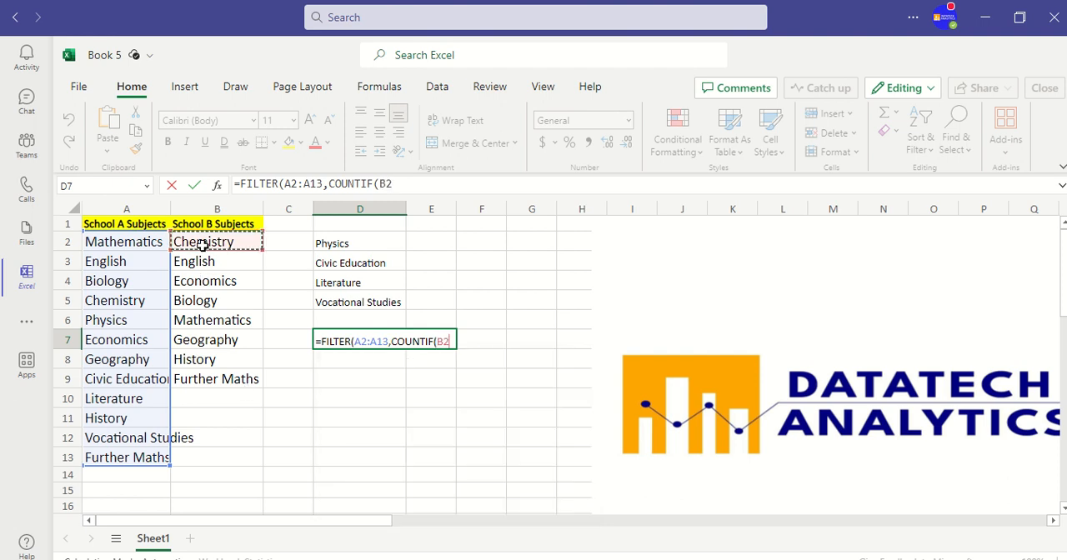
pyautogui.hotkey('ctrl', 'shift', 'Down')
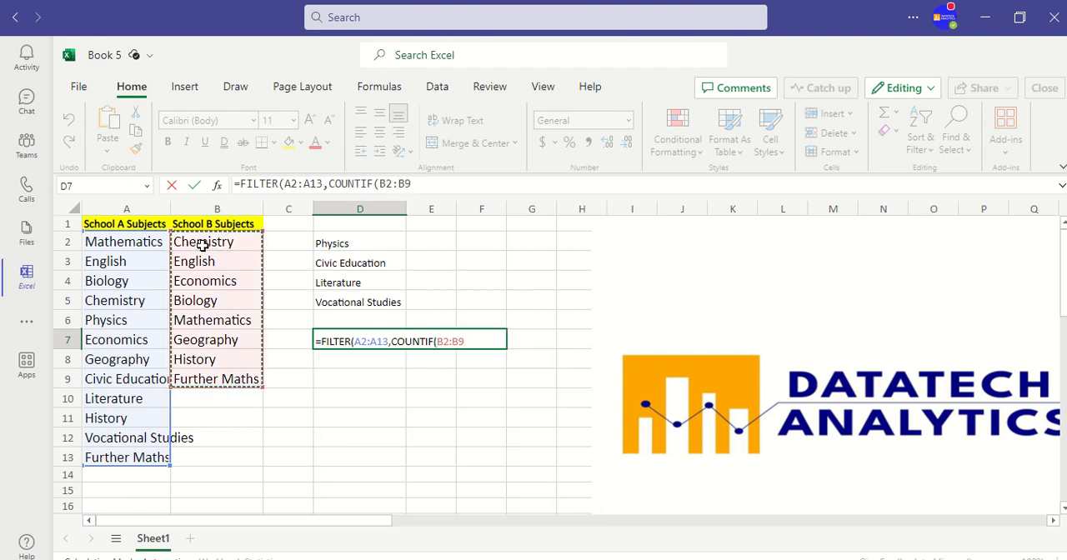
pyautogui.write(',')
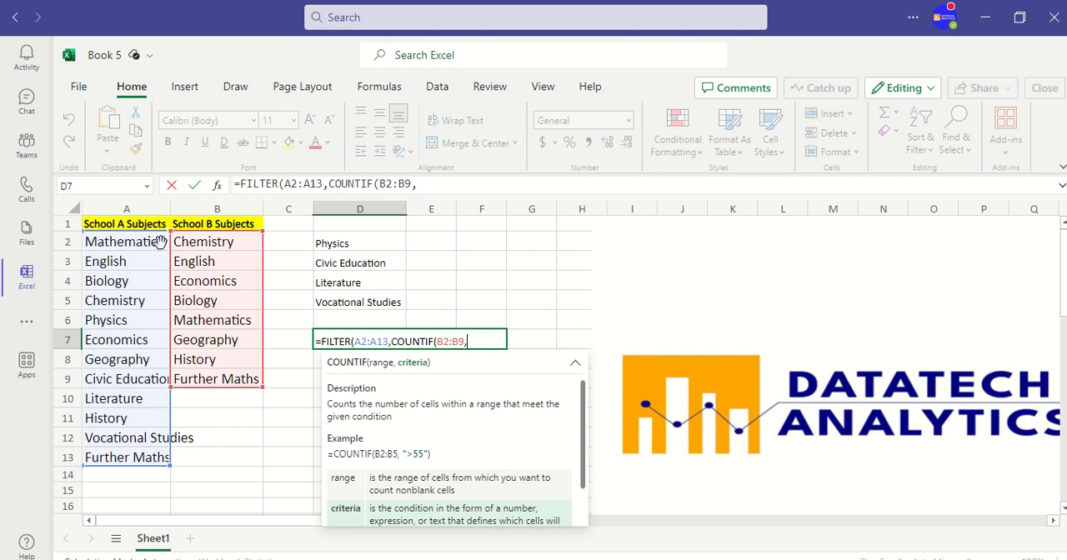
pyautogui.click(125, 242)
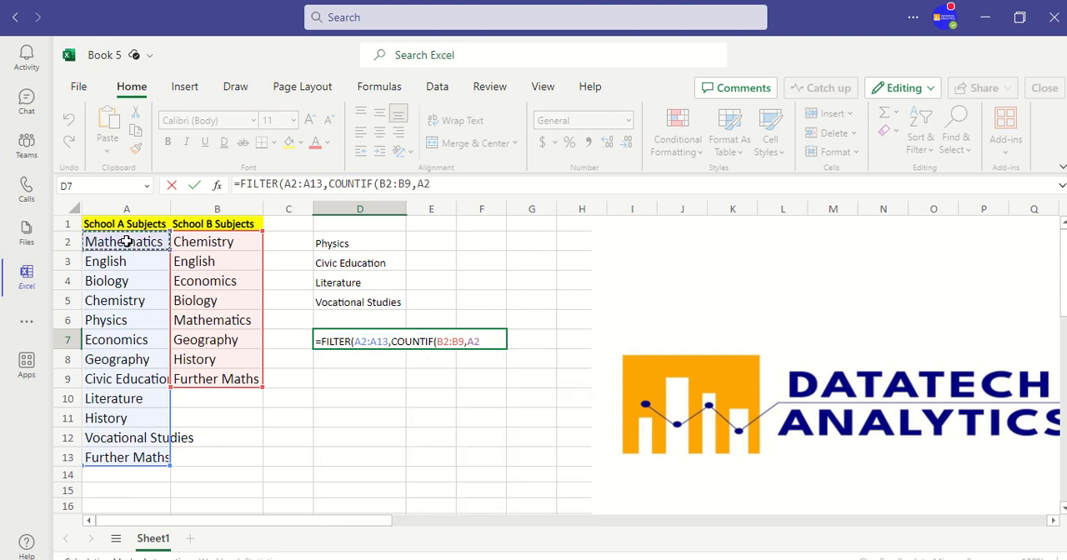
pyautogui.hotkey('ctrl', 'shift', 'Down')
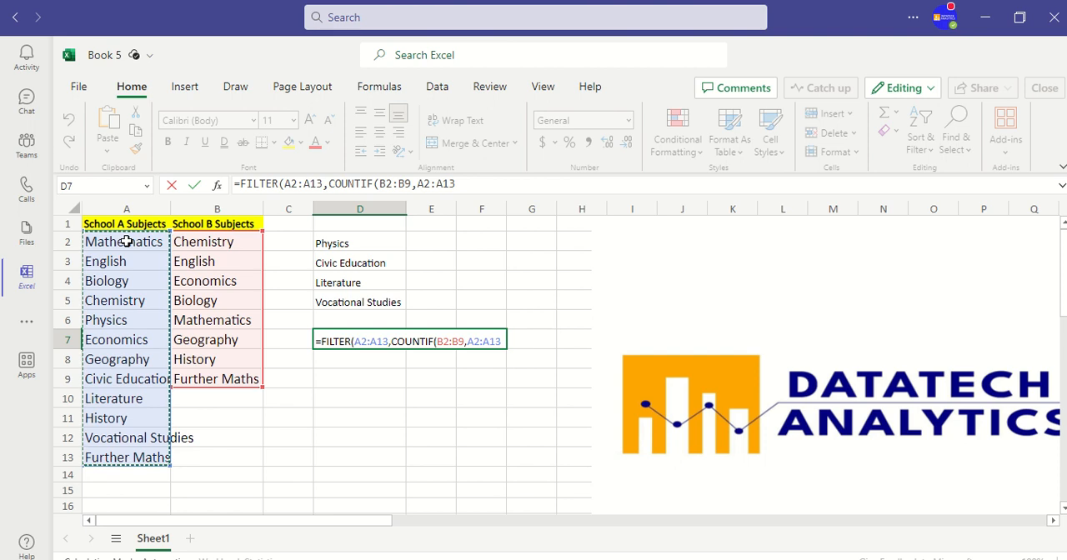
pyautogui.write(')')
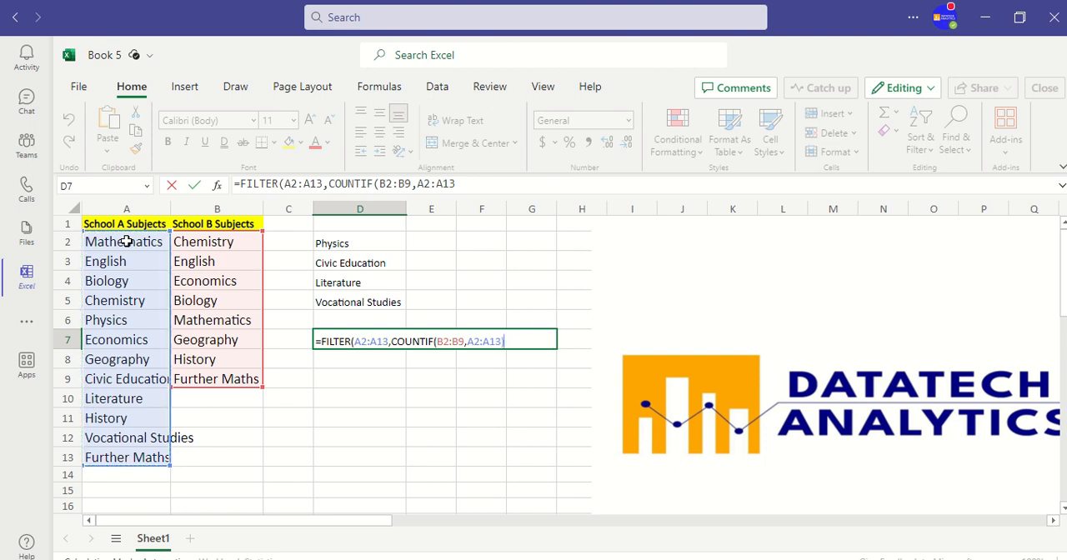
pyautogui.write('=')
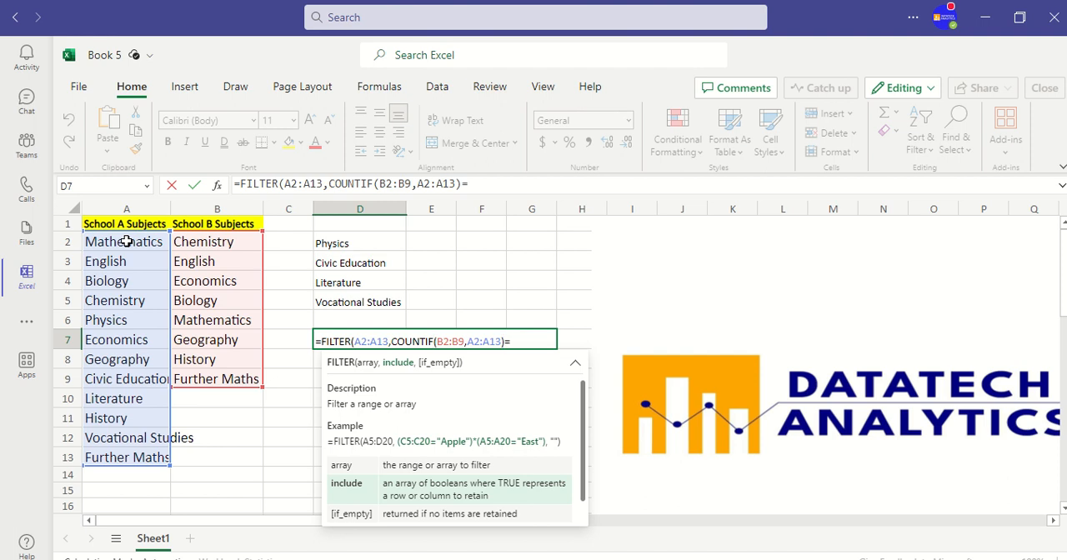
pyautogui.write('0)')
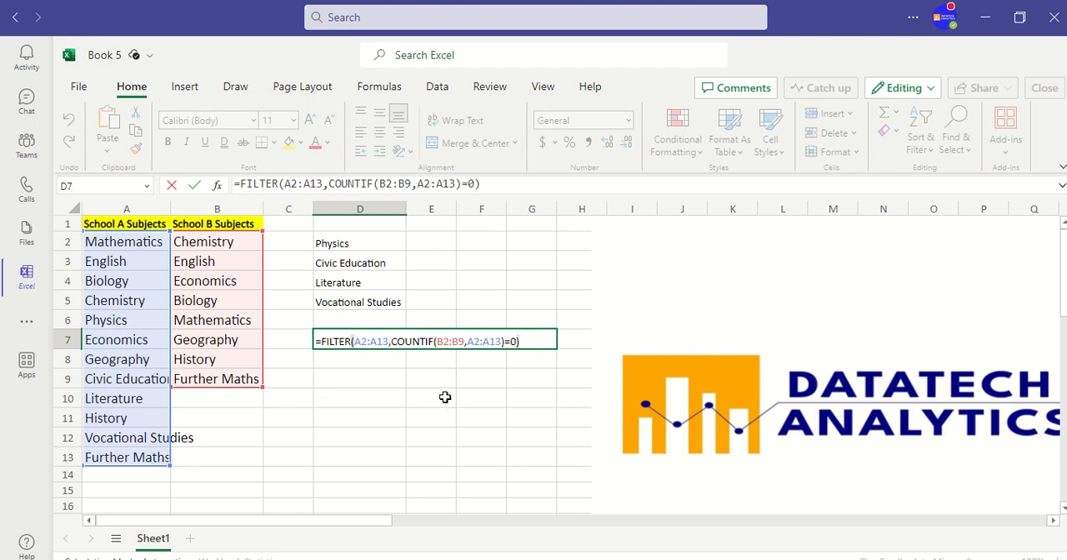
pyautogui.press('Return')
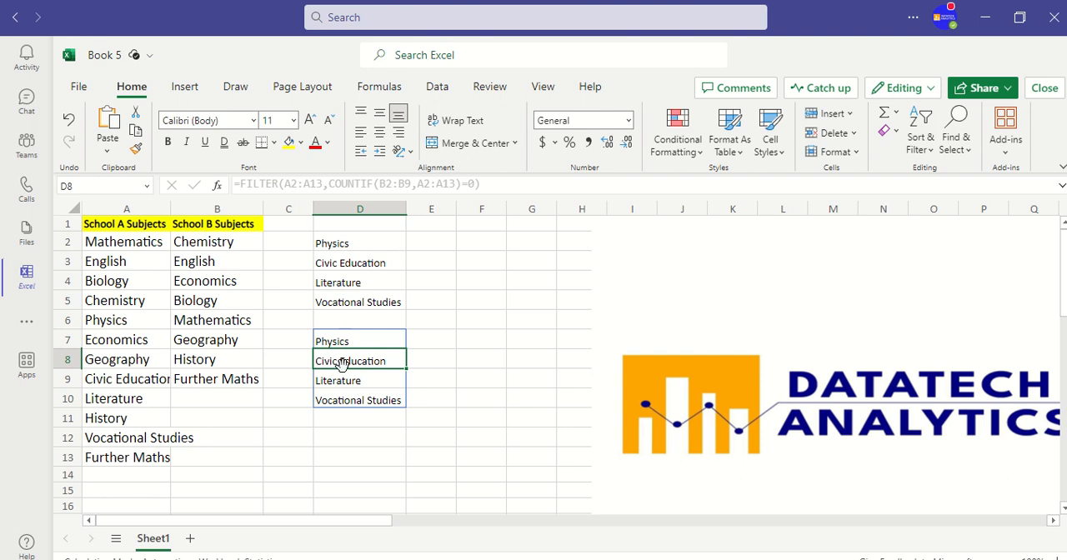
pyautogui.click(343, 429)
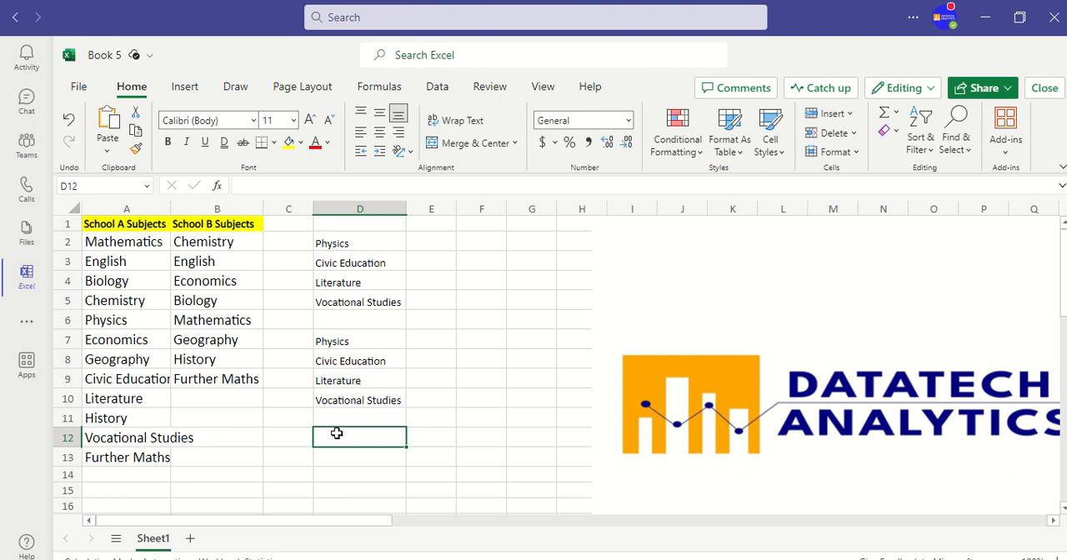
# Change the COUNTIF condition in the D7 formula to =1 to return the subjects both schools share.
pyautogui.click(346, 341)
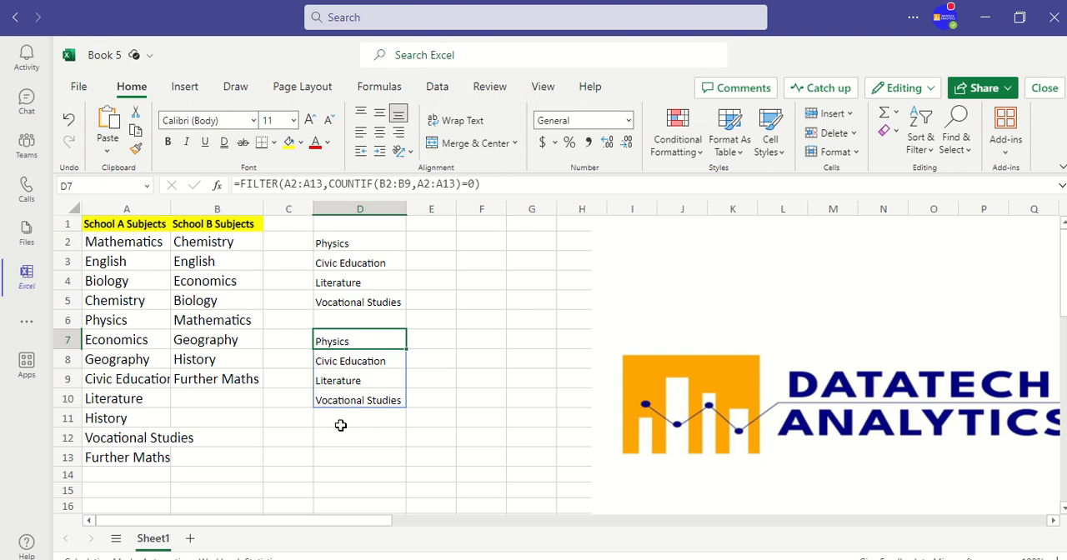
pyautogui.click(474, 182)
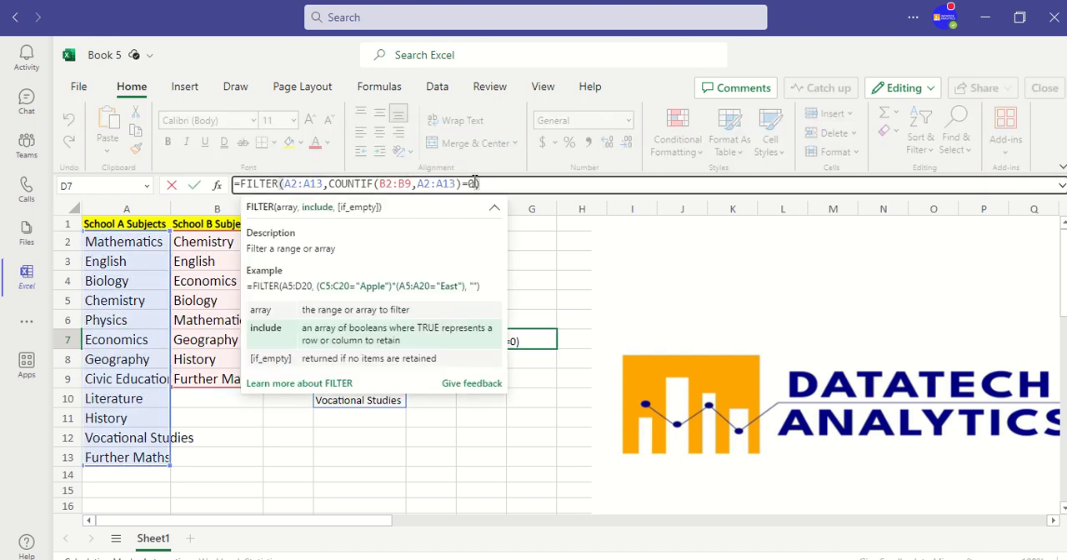
pyautogui.press('BackSpace')
pyautogui.write('1')
pyautogui.press('Return')
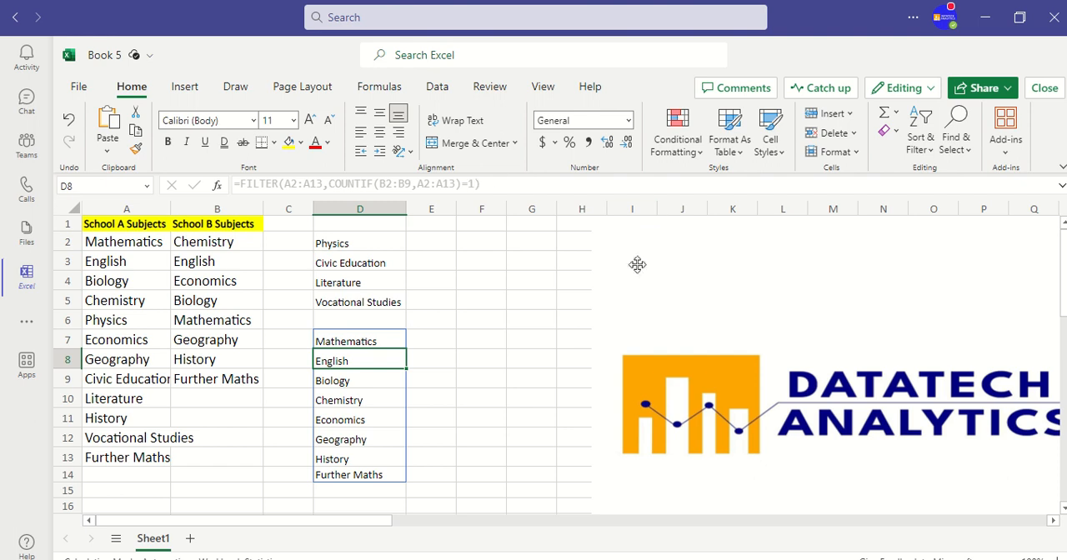
pyautogui.click(443, 414)
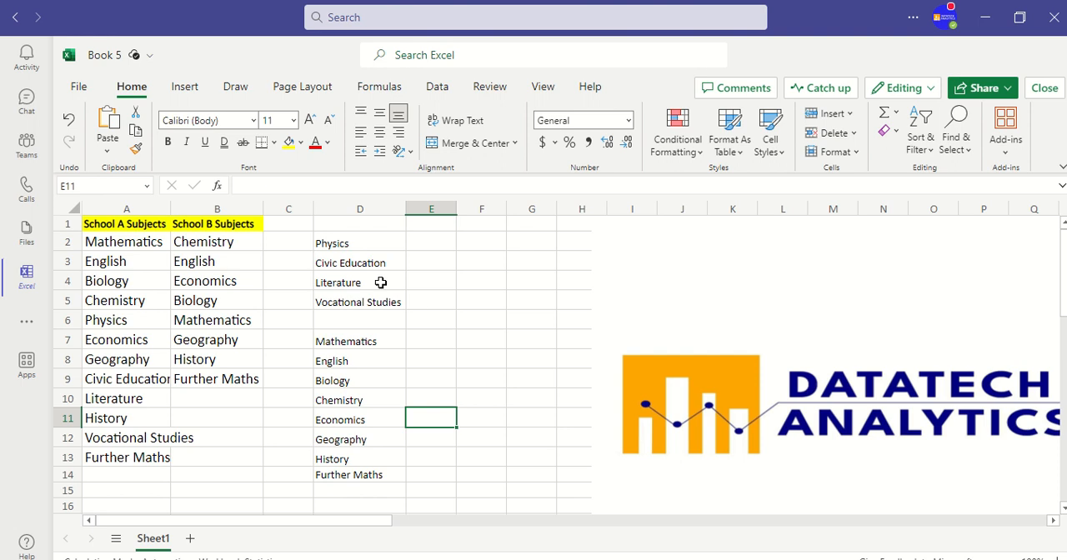
# Review the UNIQUE and TOCOL formula in cell D2.
pyautogui.click(333, 244)
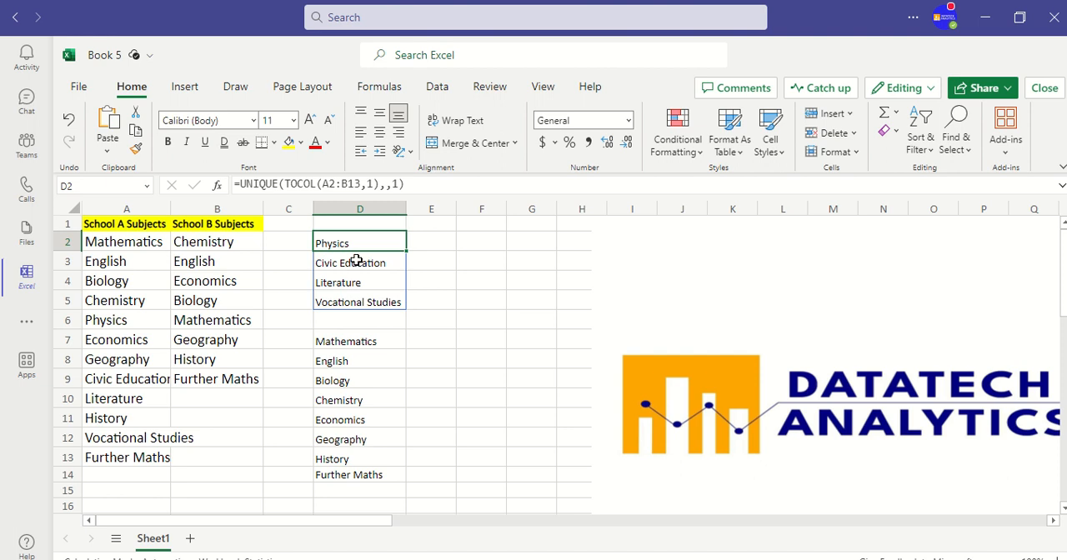
pyautogui.moveTo(525, 4)
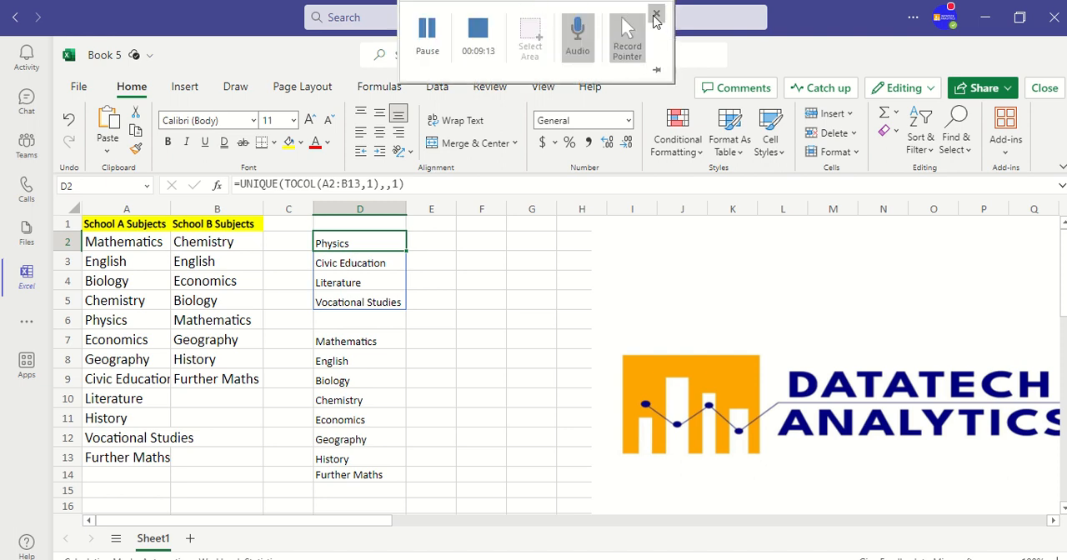